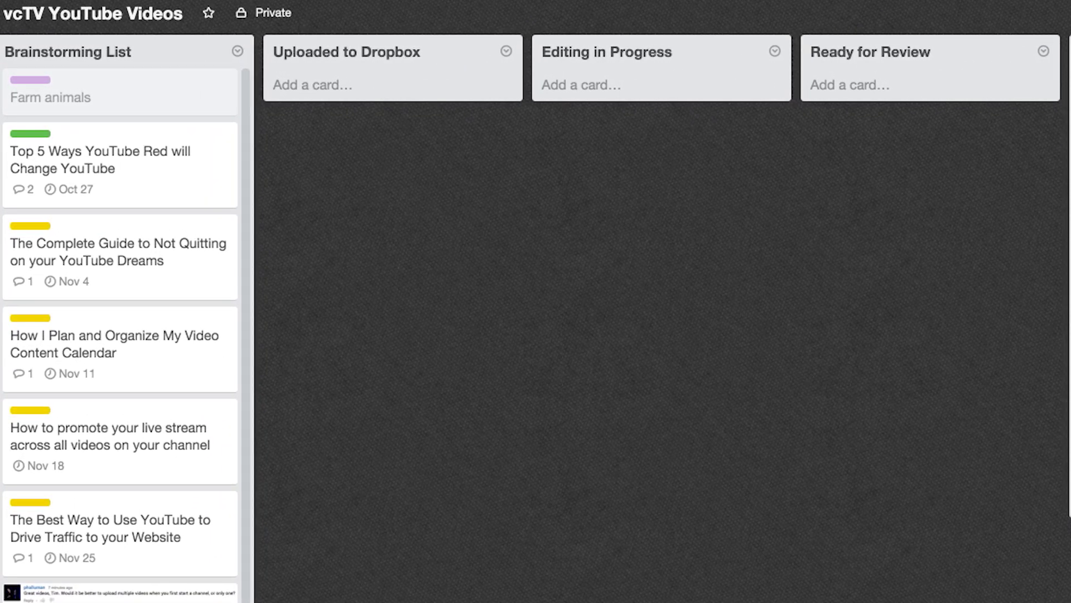
- Add a Brainstorming card titled 'This would be an awesome video title that I would shoot.'
scroll(535, 279, "right", 10)
scroll(536, 279, "left", 10)
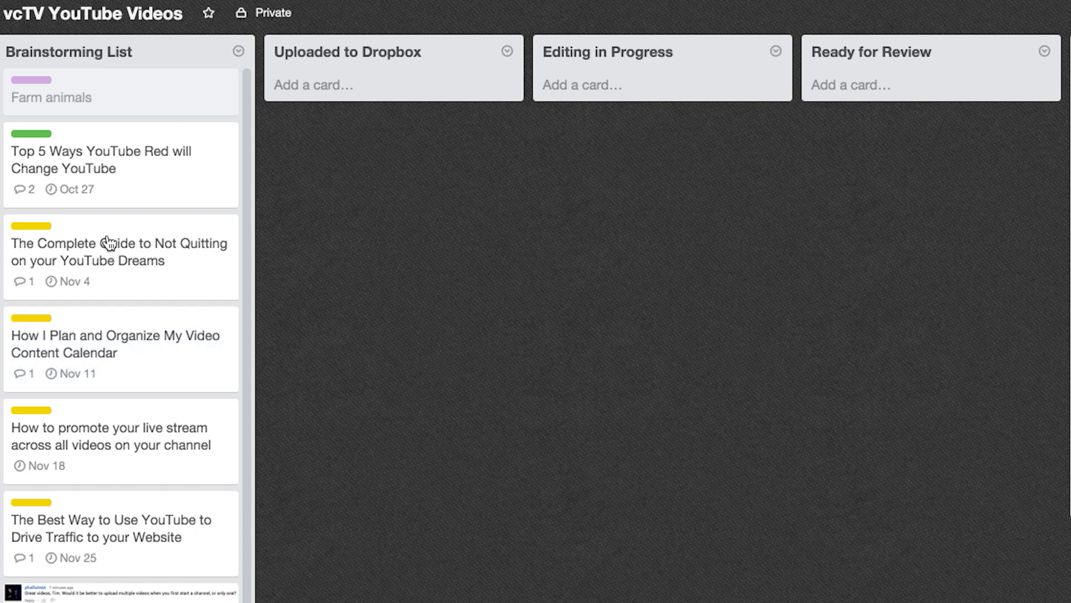
scroll(245, 234, "down", 5)
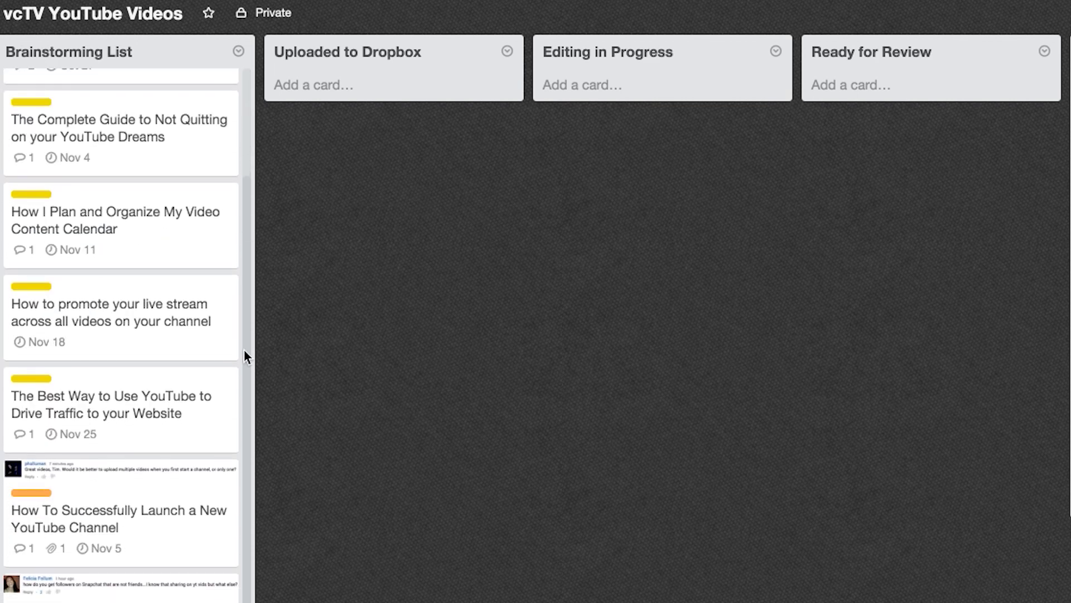
scroll(243, 335, "up", 4)
scroll(246, 290, "down", 2)
scroll(252, 502, "up", 2)
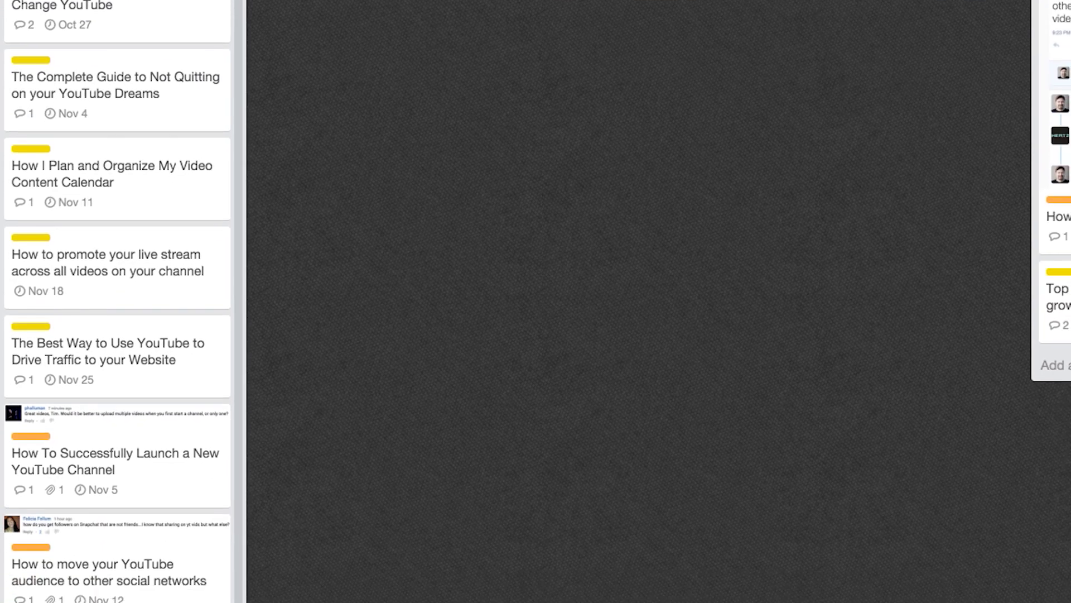
left_click(66, 563)
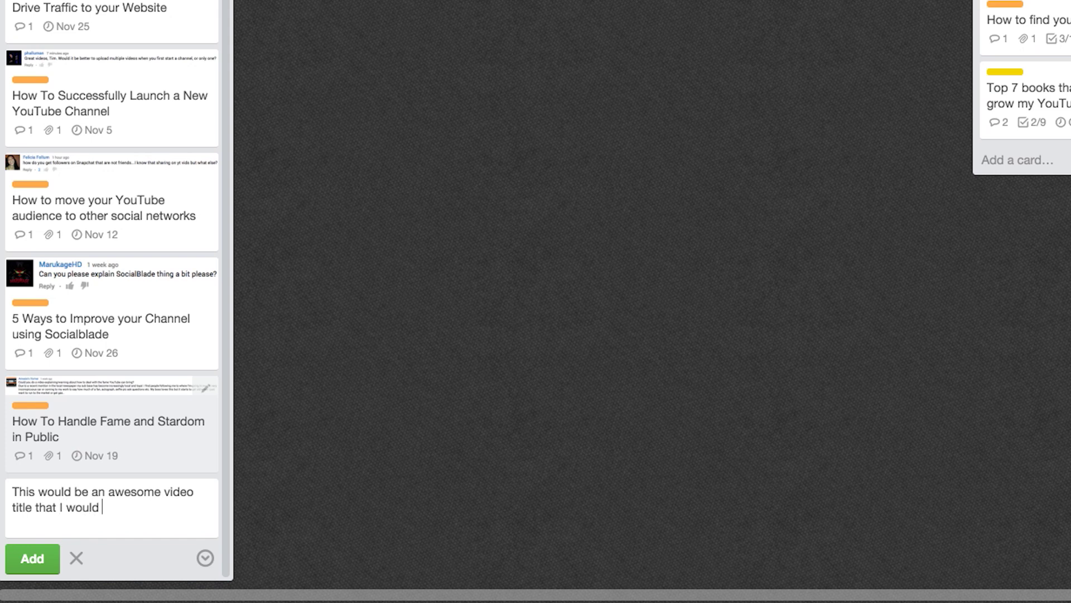
left_click(32, 558)
- Tag the new card with the Q&A label
left_click(204, 446)
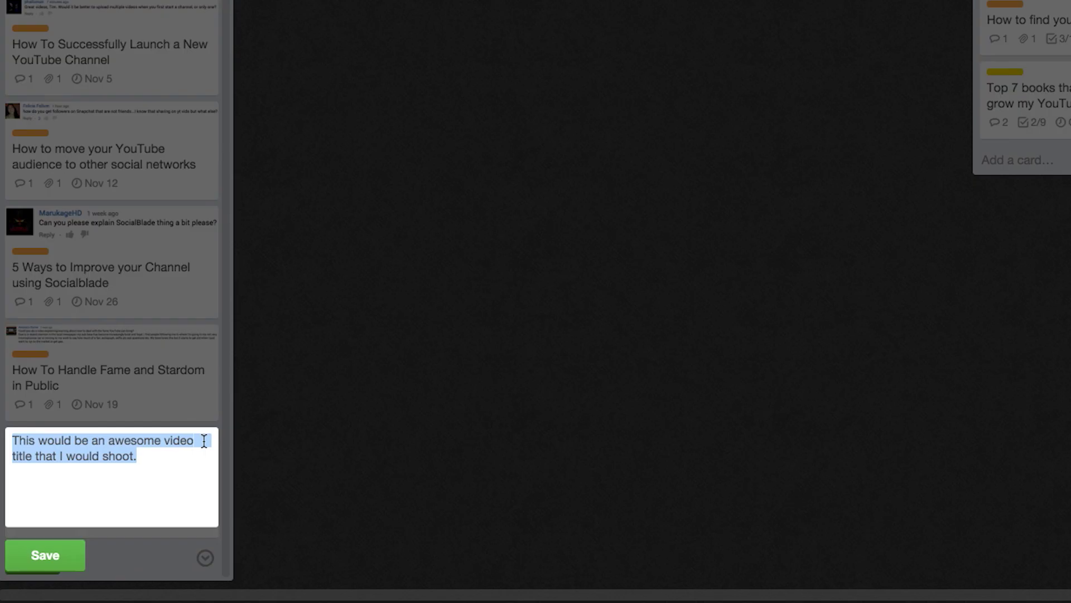
left_click(293, 441)
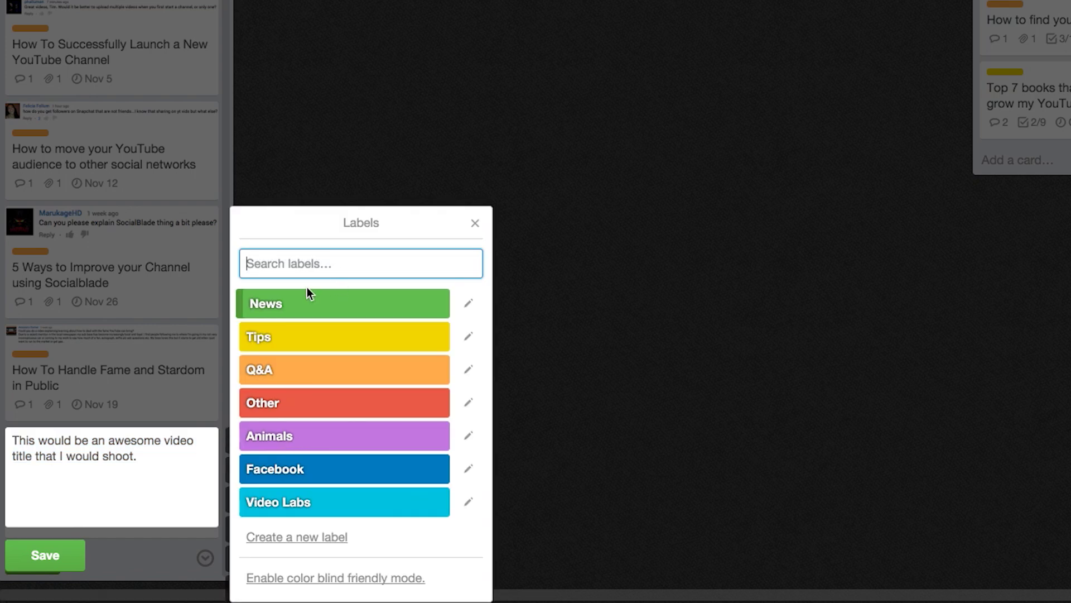
left_click(328, 375)
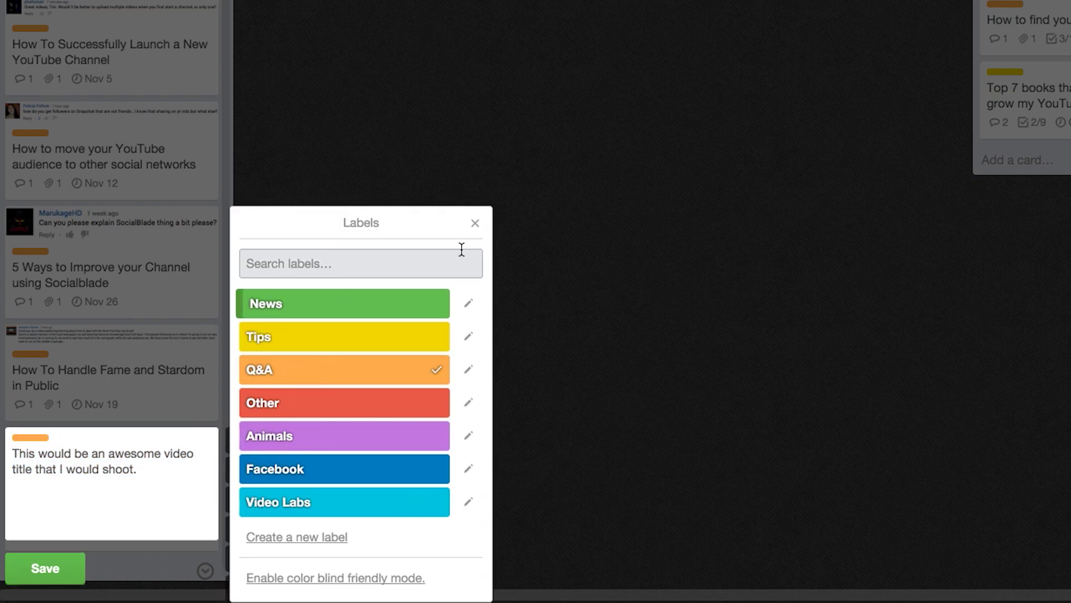
left_click(474, 222)
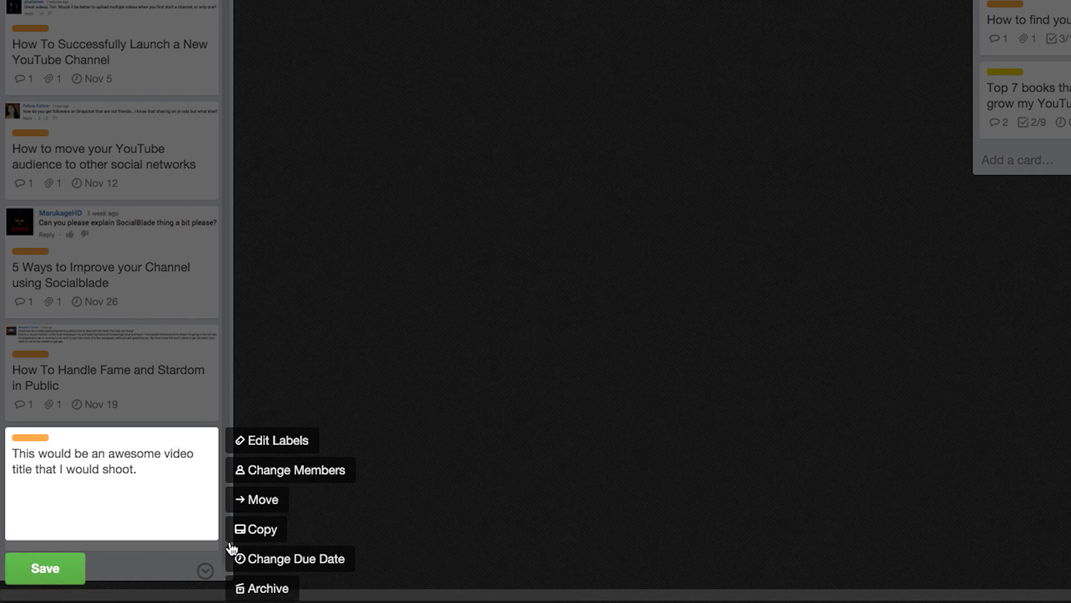
- Set the new card's due date to December 3, 2015
left_click(249, 558)
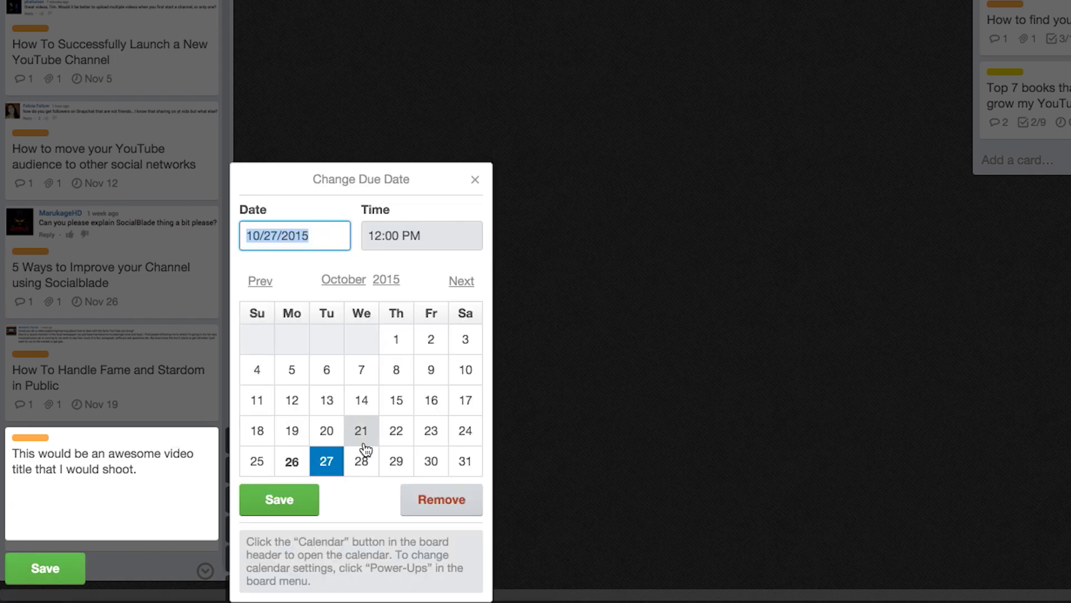
left_click(462, 281)
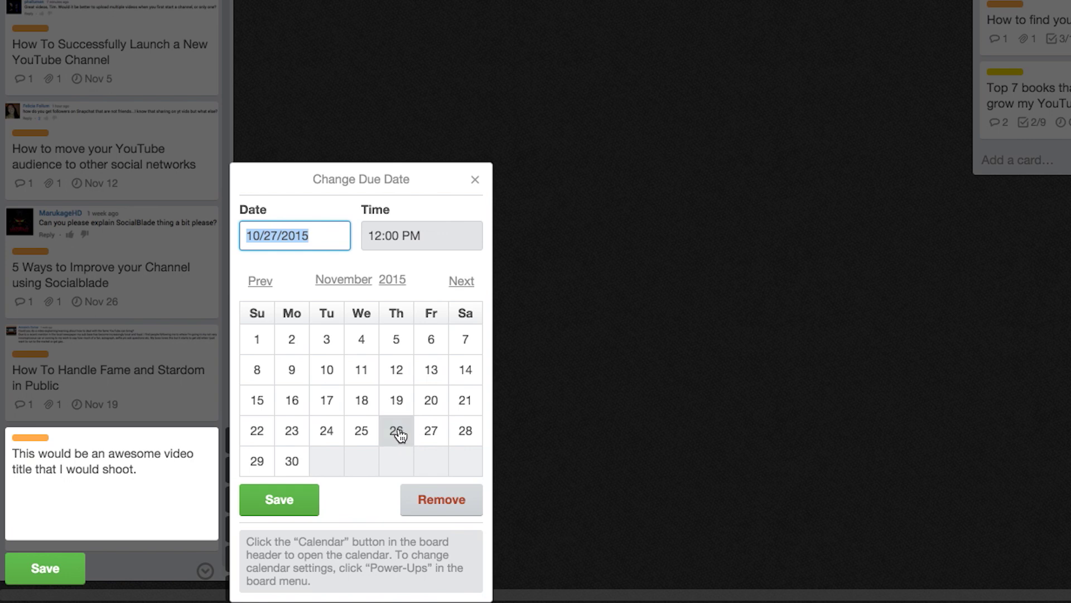
left_click(460, 281)
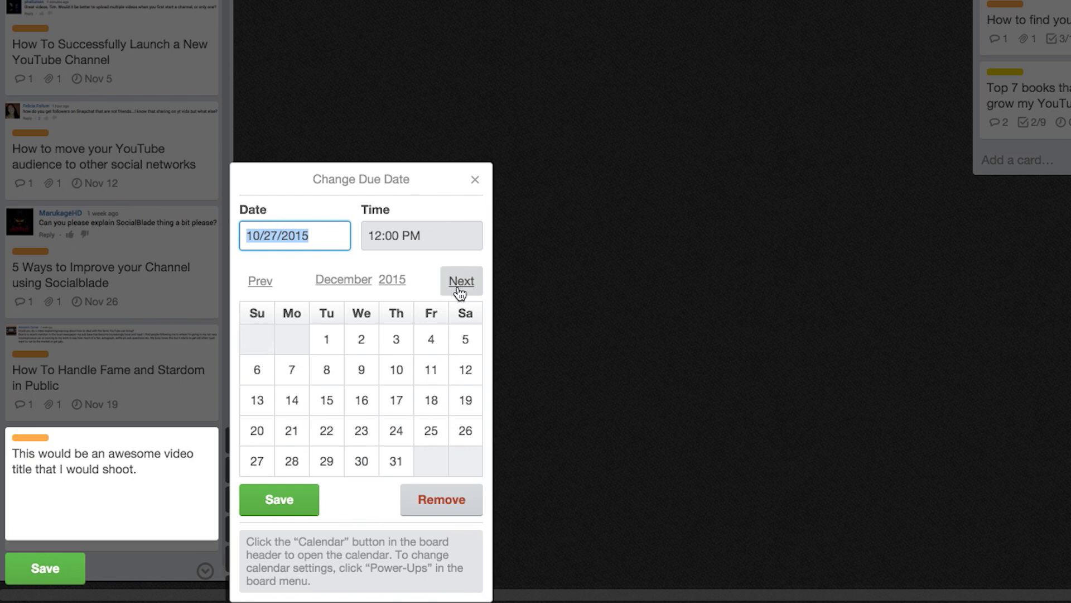
left_click(395, 342)
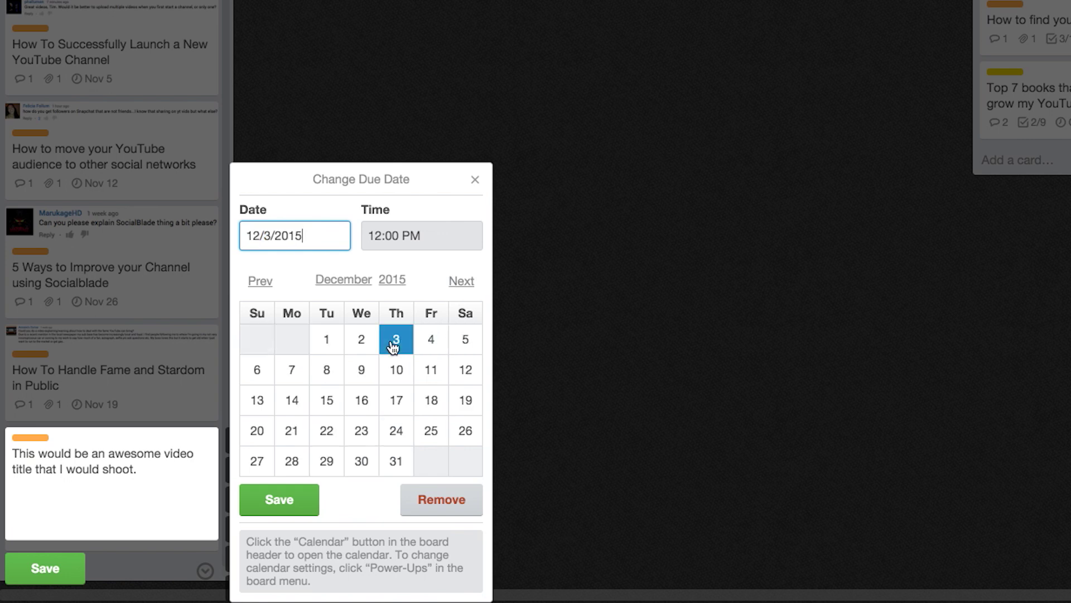
left_click(279, 498)
left_click(39, 568)
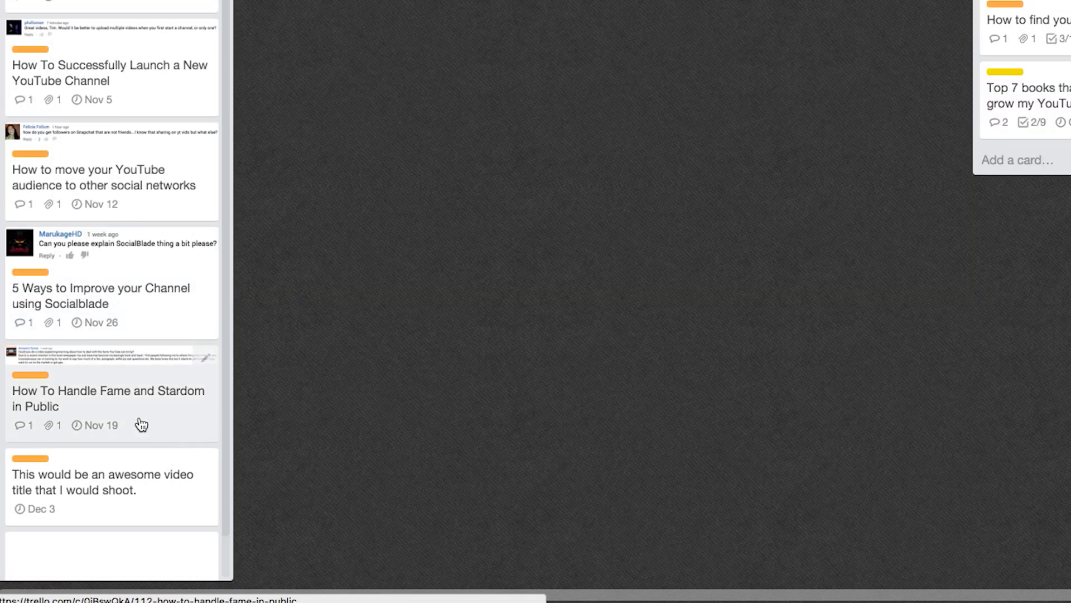
- Archive the 'awesome video title' card from the Brainstorming List
scroll(159, 424, "down", 2)
left_click(211, 411)
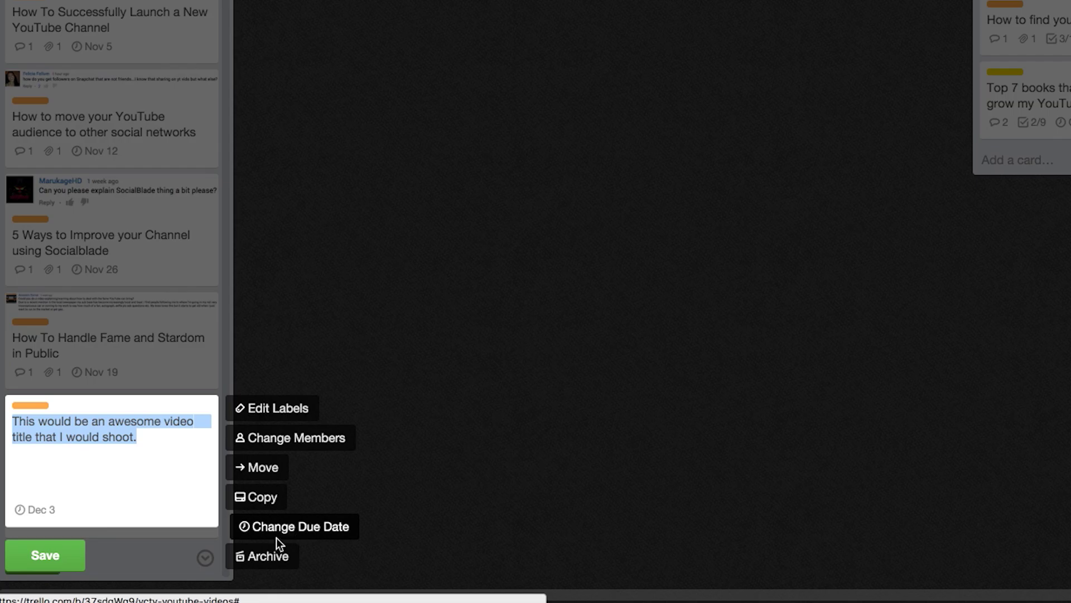
left_click(266, 552)
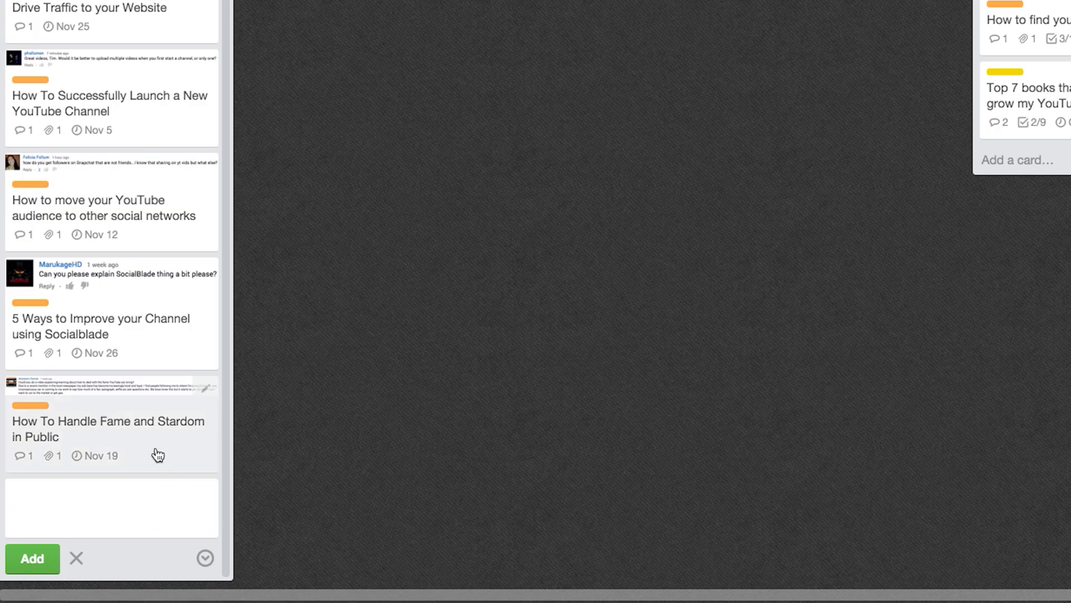
scroll(155, 454, "up", 3)
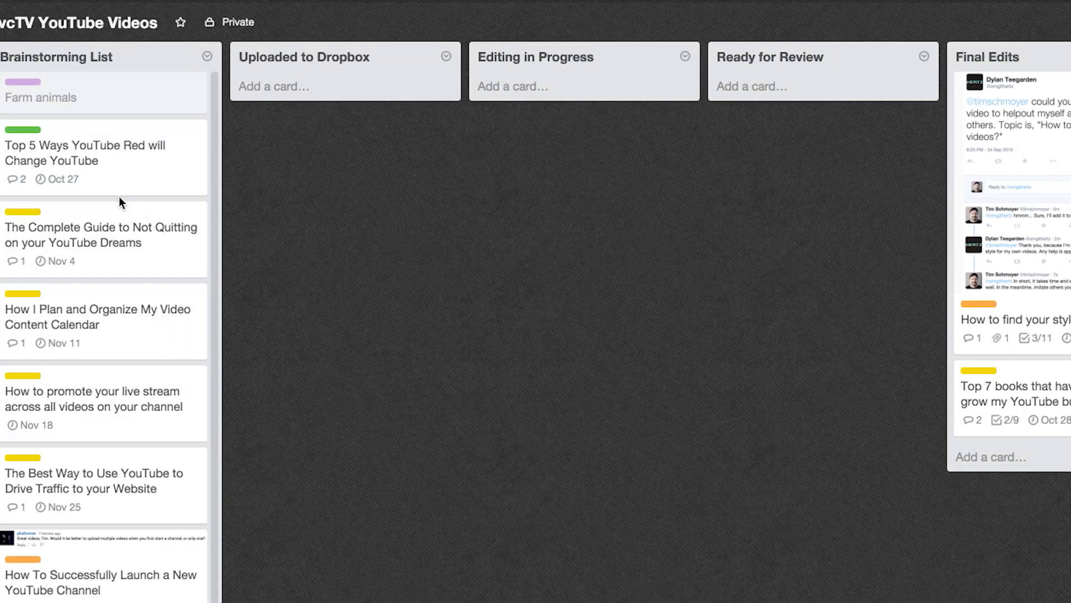
- Move the Top 5 Ways card through Uploaded to Dropbox and Editing in Progress to Ready for Review
left_click_drag(44, 155, 283, 106)
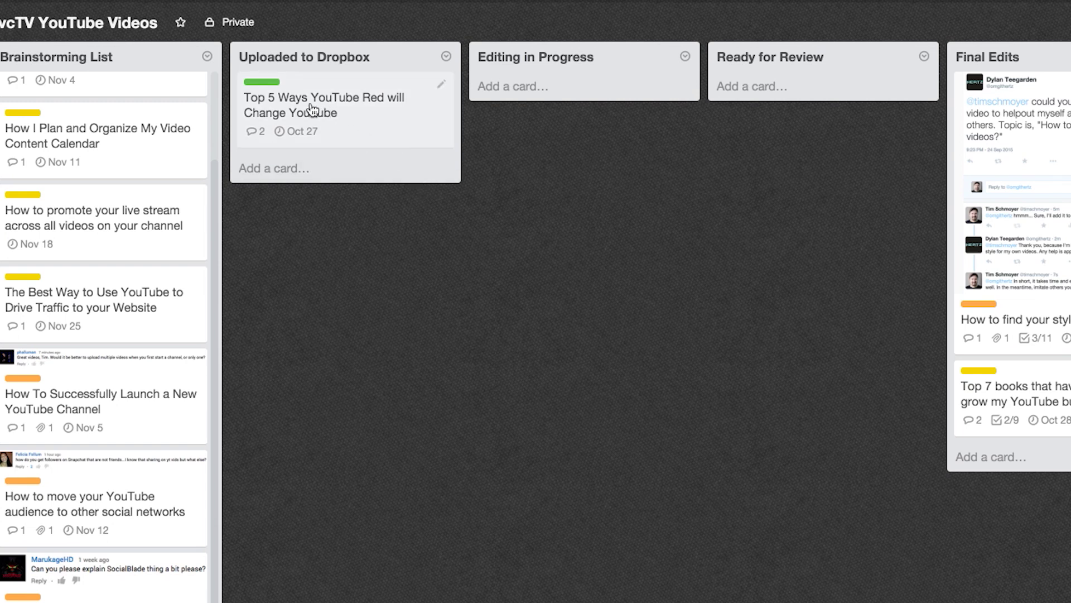
left_click_drag(313, 110, 605, 145)
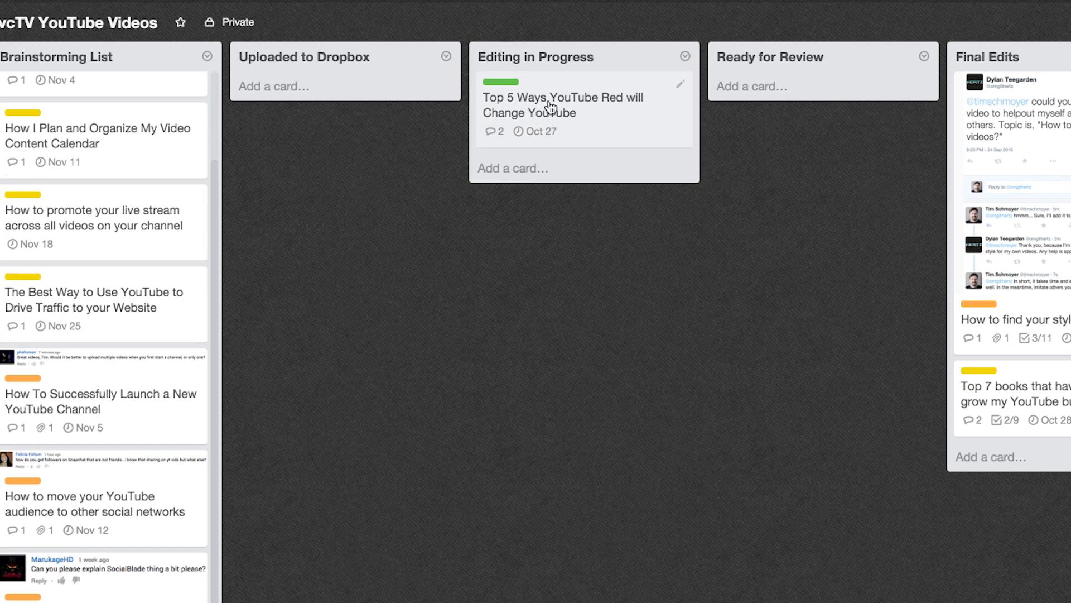
left_click_drag(554, 101, 804, 150)
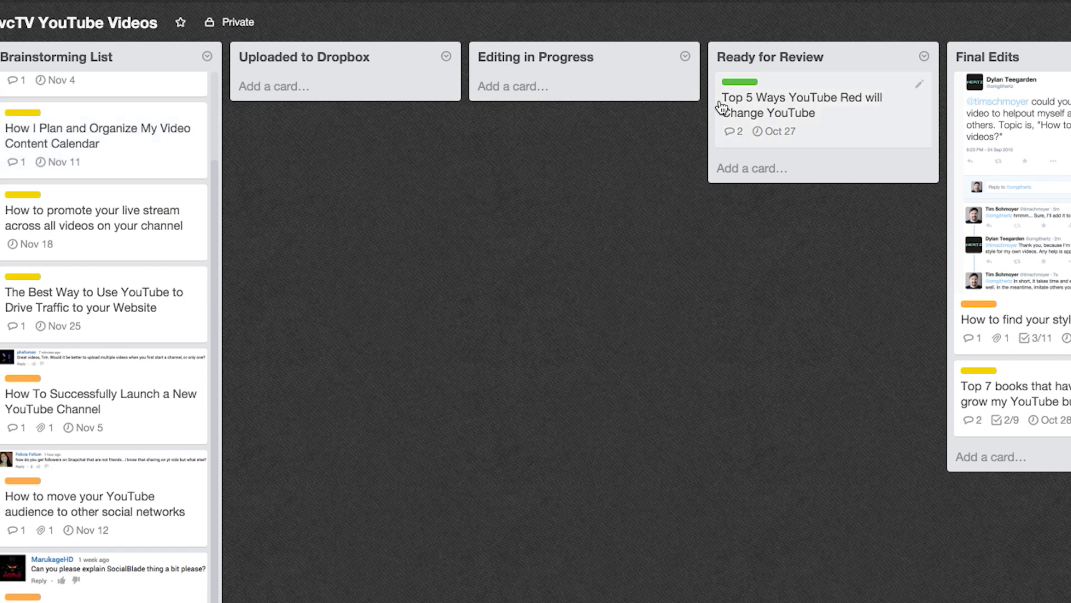
- Open the Top 5 Ways card's details, scroll through them, then close them
left_click(820, 110)
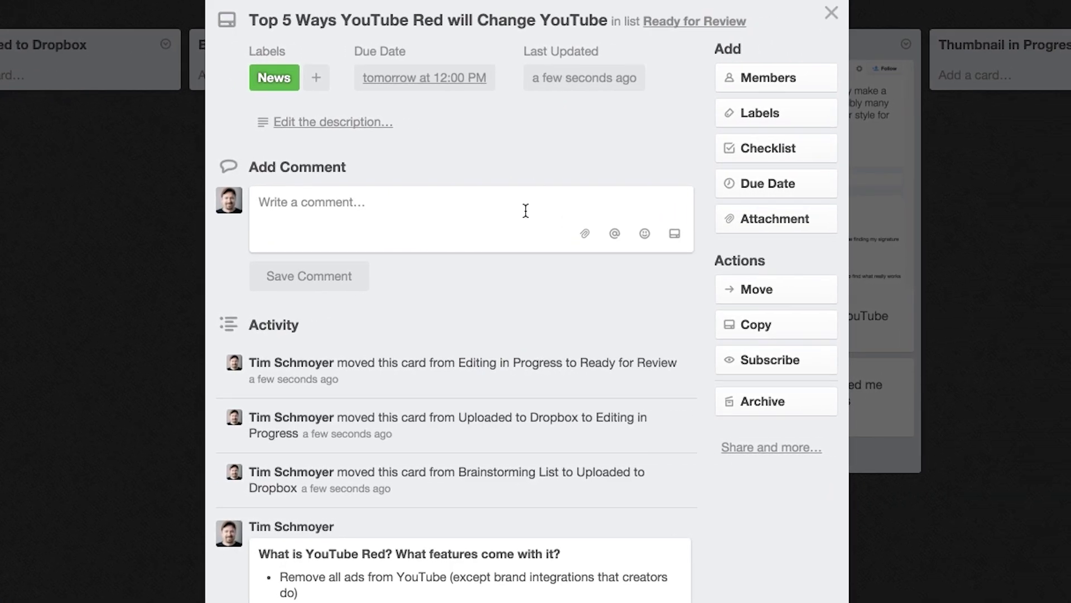
scroll(526, 233, "down", 7)
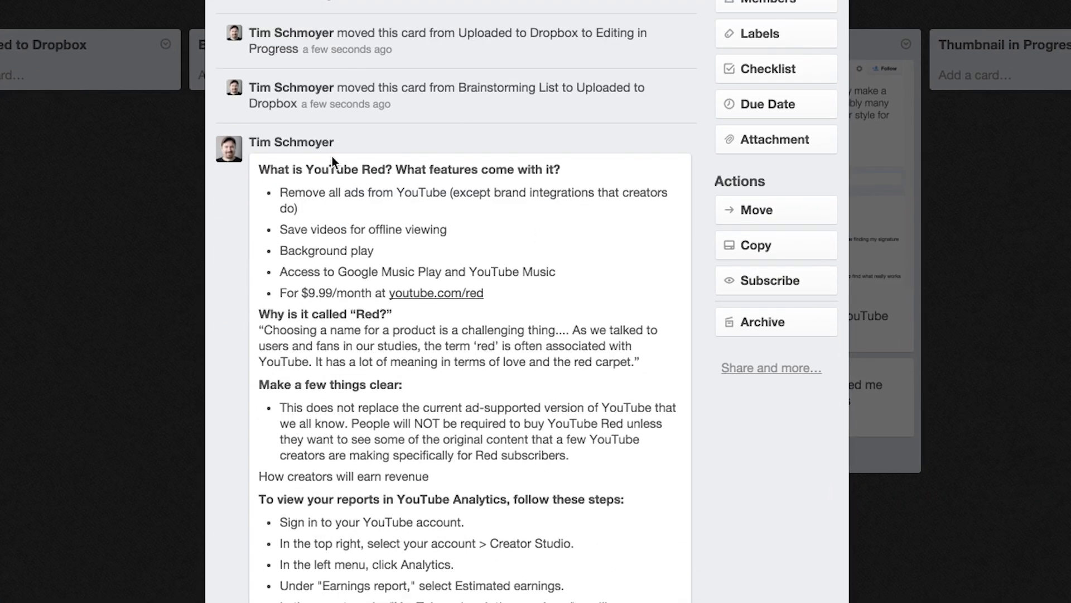
scroll(357, 199, "up", 7)
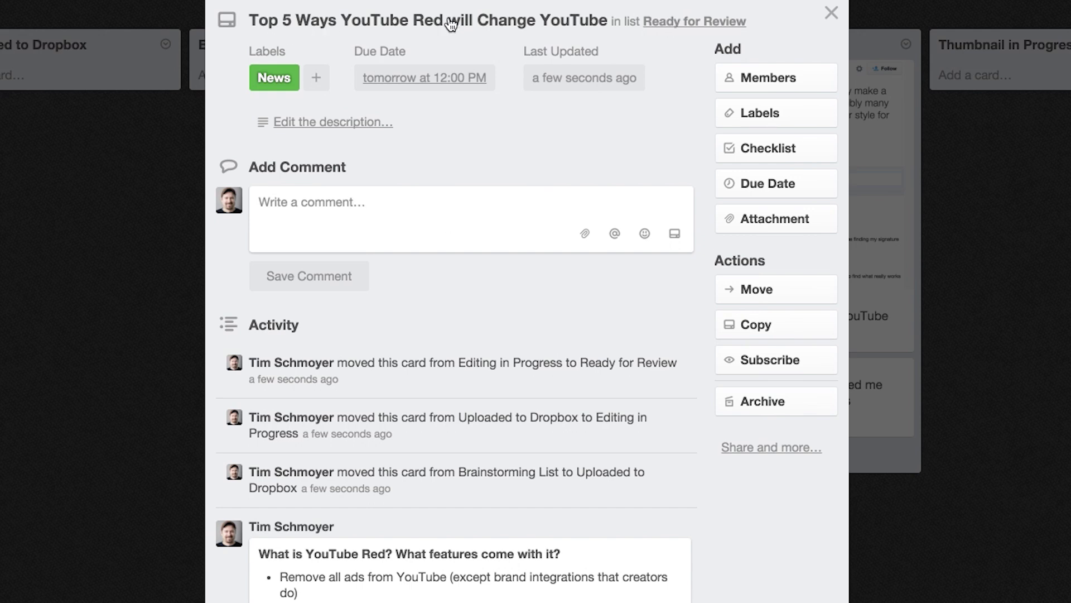
scroll(605, 527, "down", 13)
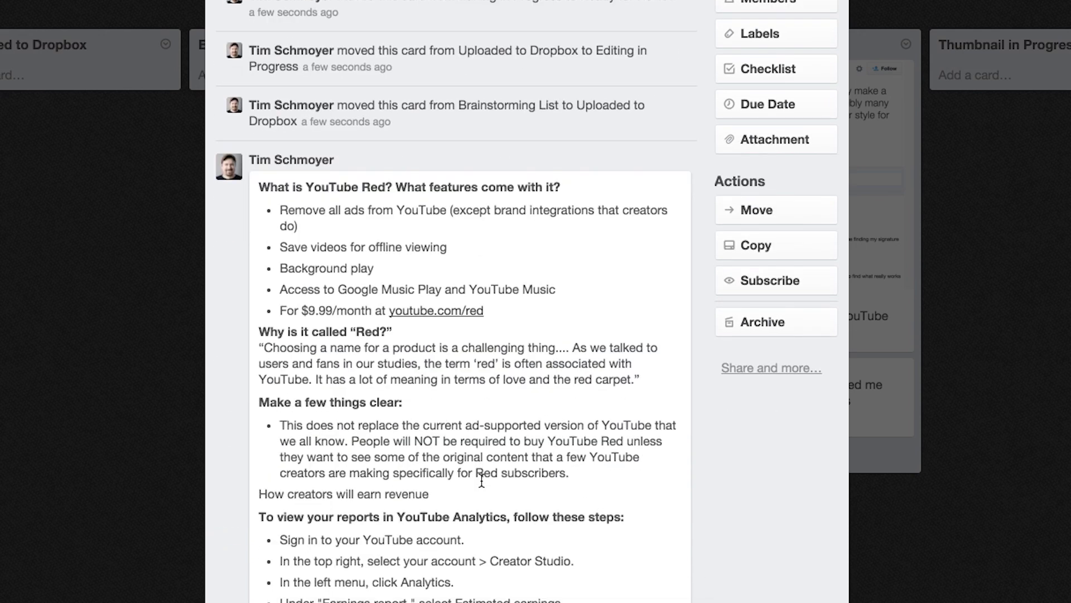
scroll(492, 499, "down", 20)
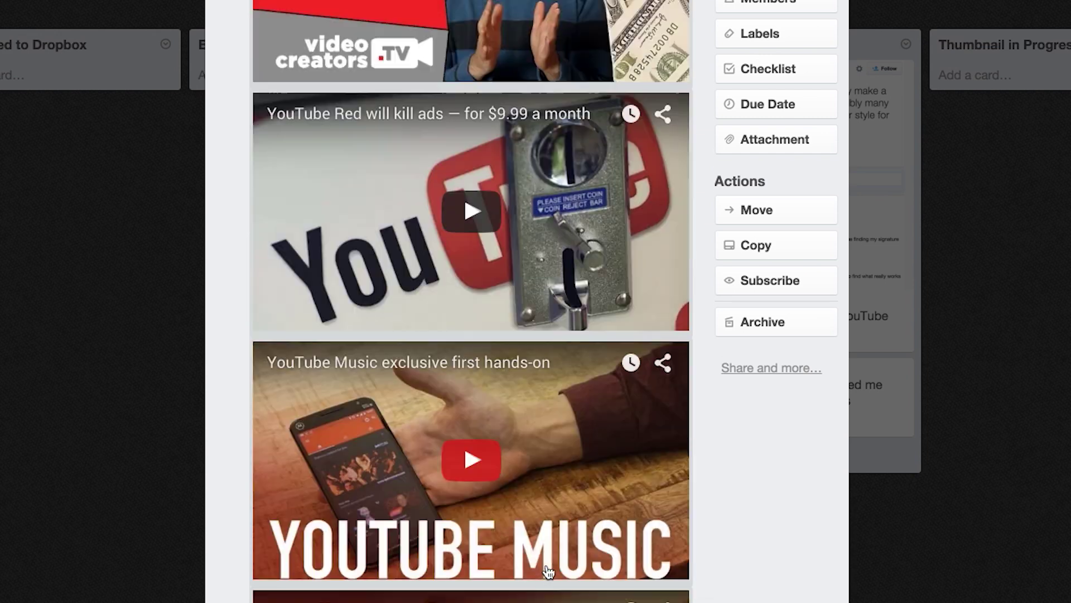
scroll(583, 591, "down", 10)
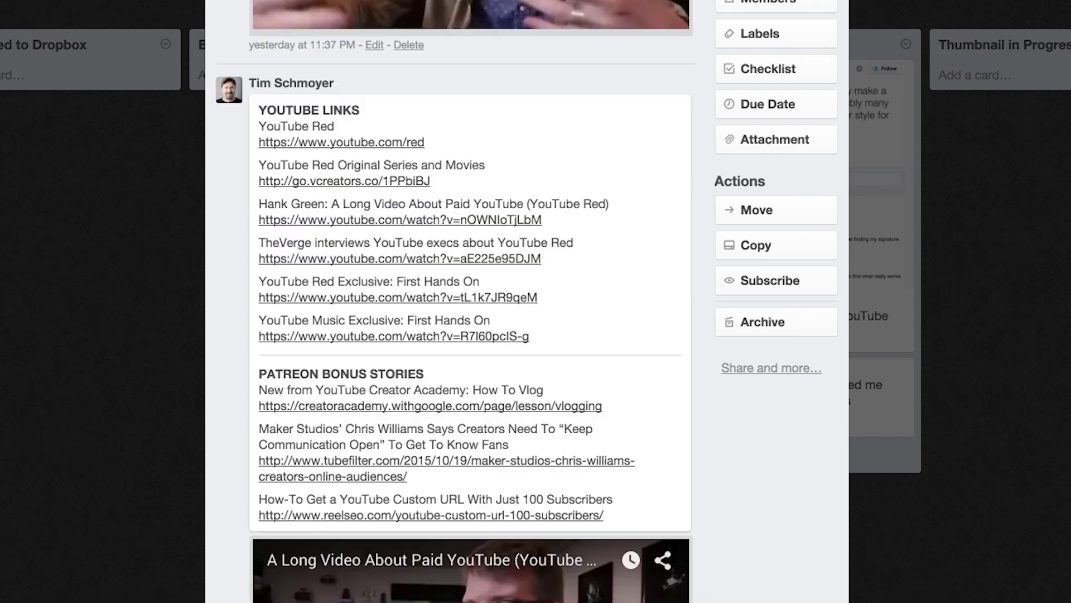
scroll(584, 591, "up", 11)
scroll(472, 302, "up", 8)
key("Escape")
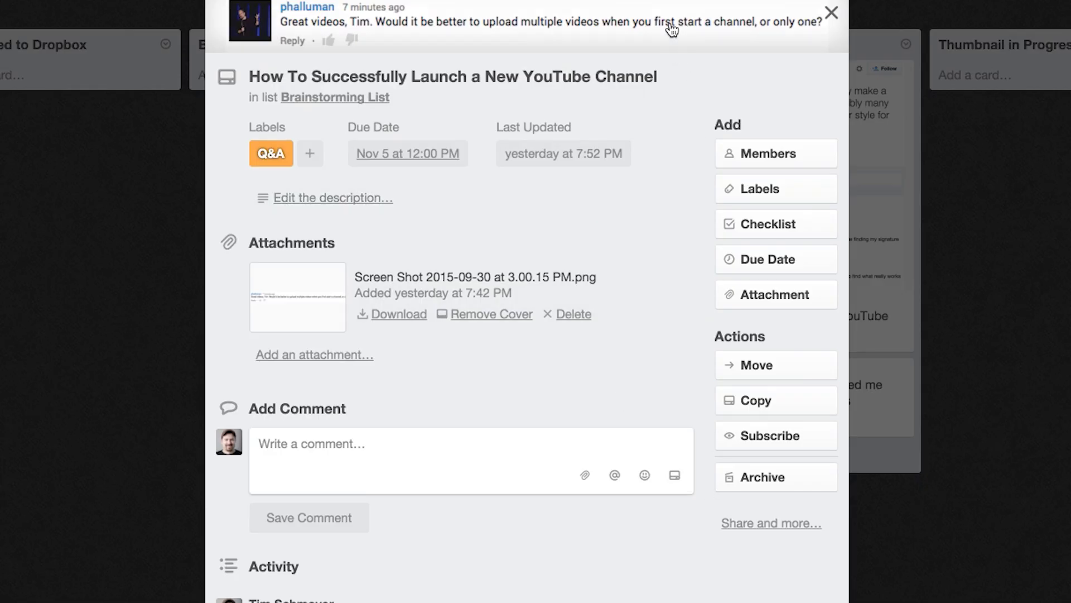
- Select the seven-step launch outline in the card's Activity comment, then deselect it
scroll(527, 302, "down", 1)
scroll(315, 471, "down", 5)
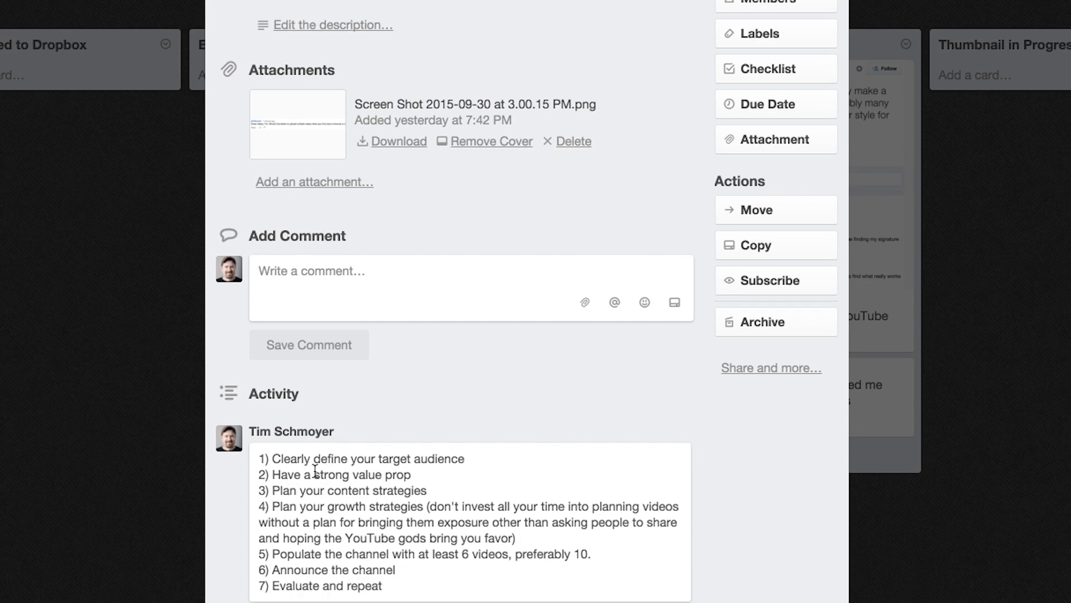
left_click_drag(260, 458, 458, 589)
left_click(494, 570)
scroll(586, 585, "up", 5)
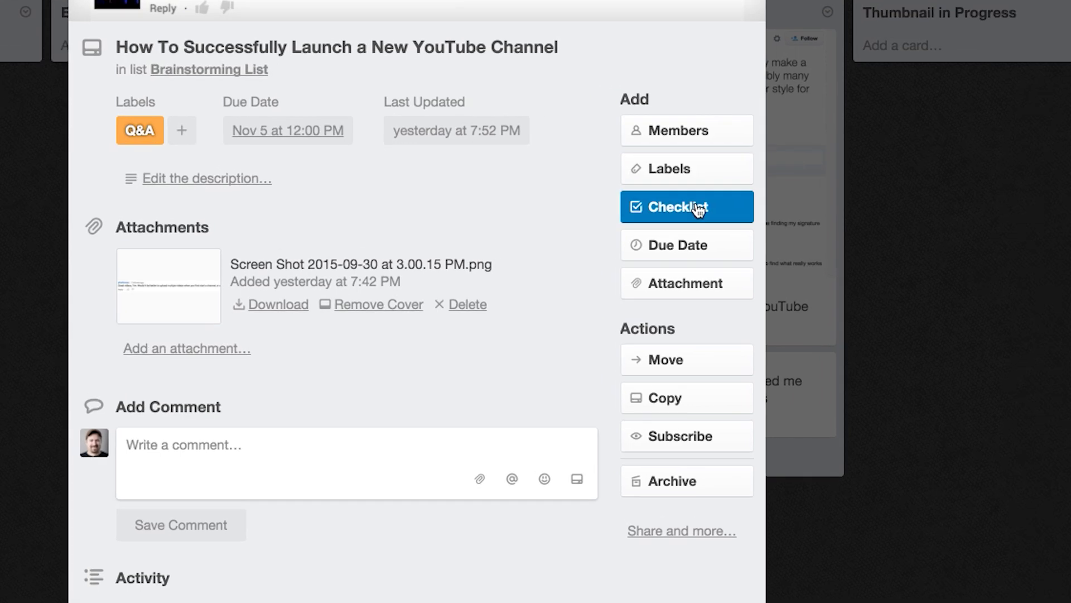
left_click(787, 223)
left_click(462, 352)
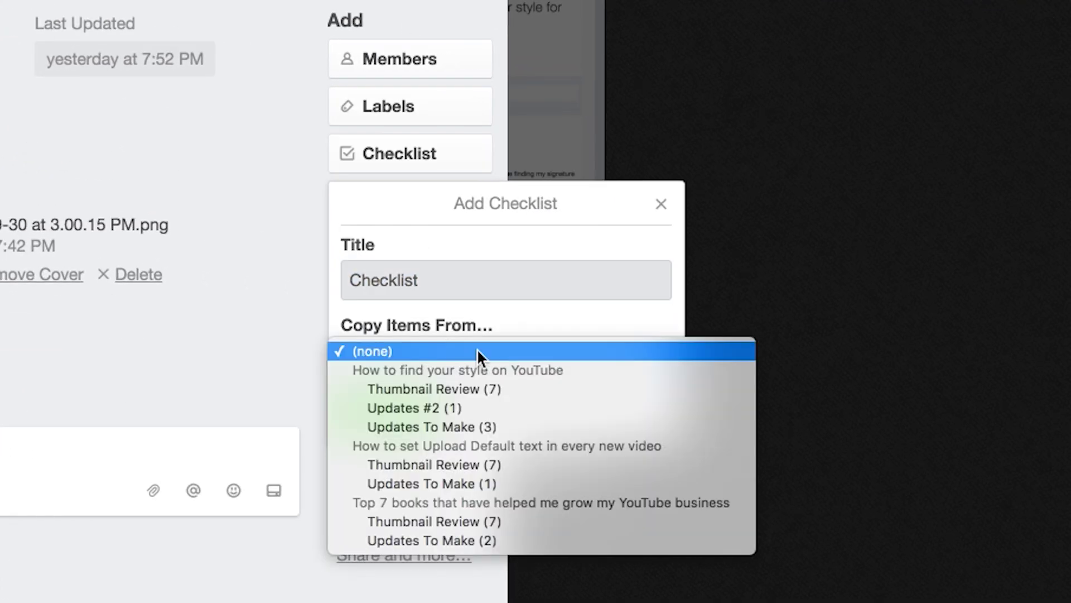
left_click(528, 463)
left_click(429, 418)
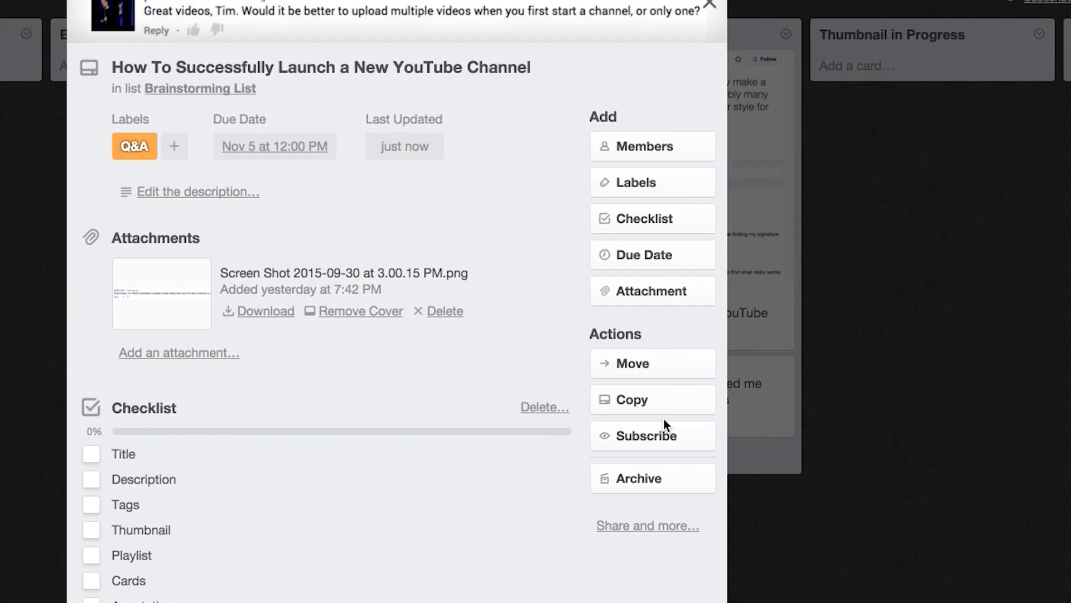
scroll(169, 565, "down", 3)
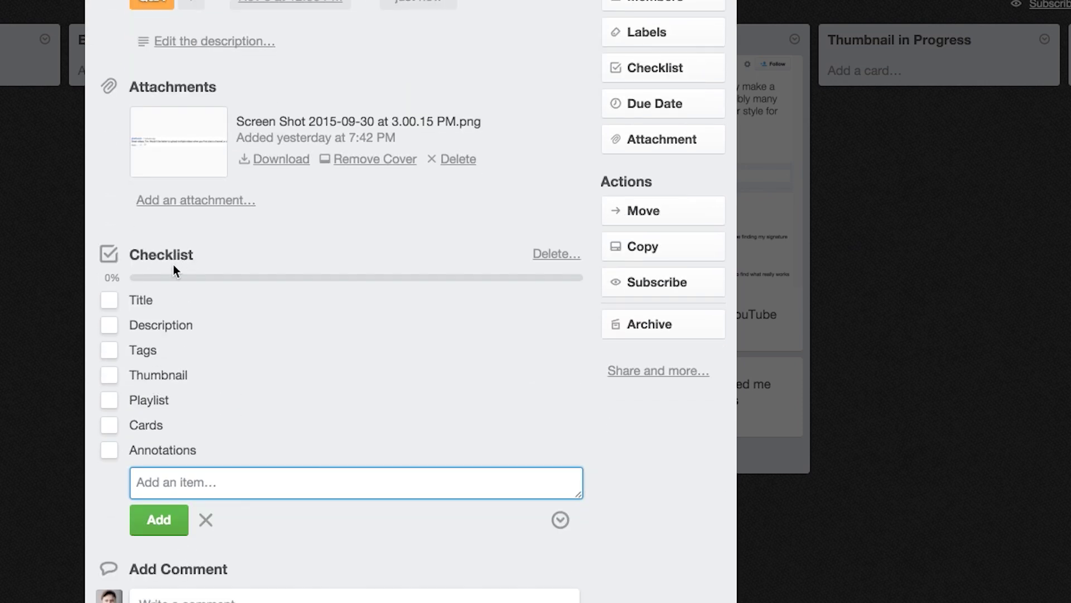
left_click(111, 303)
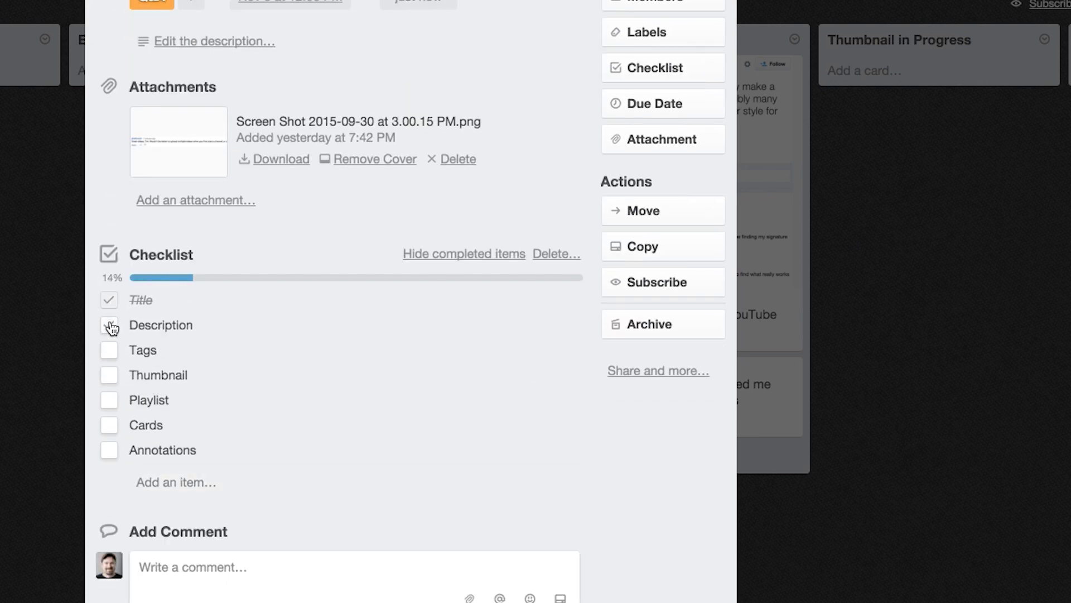
left_click(111, 327)
left_click(108, 351)
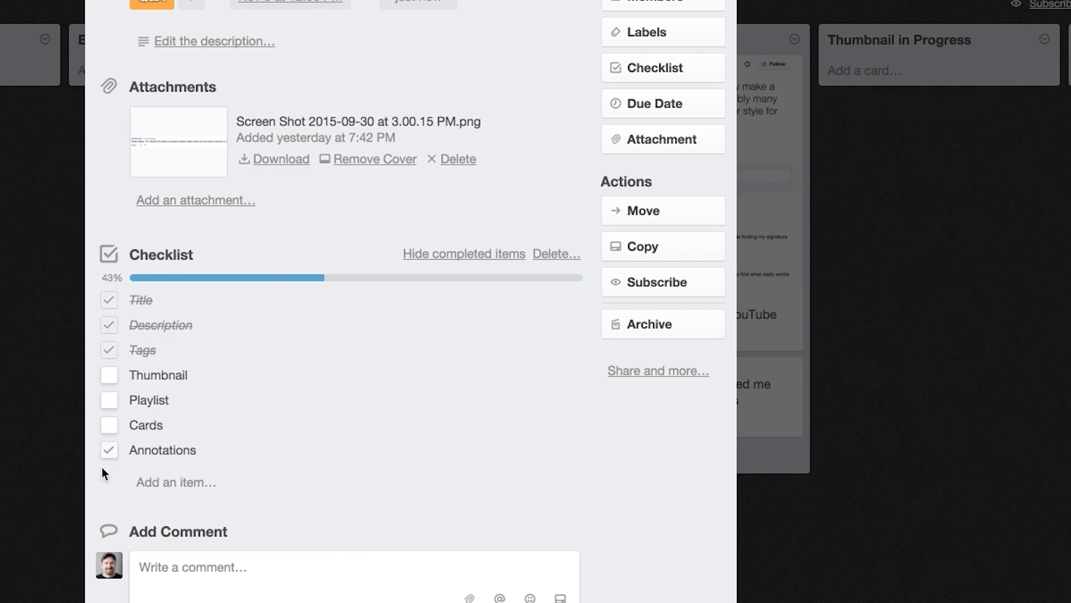
left_click(554, 254)
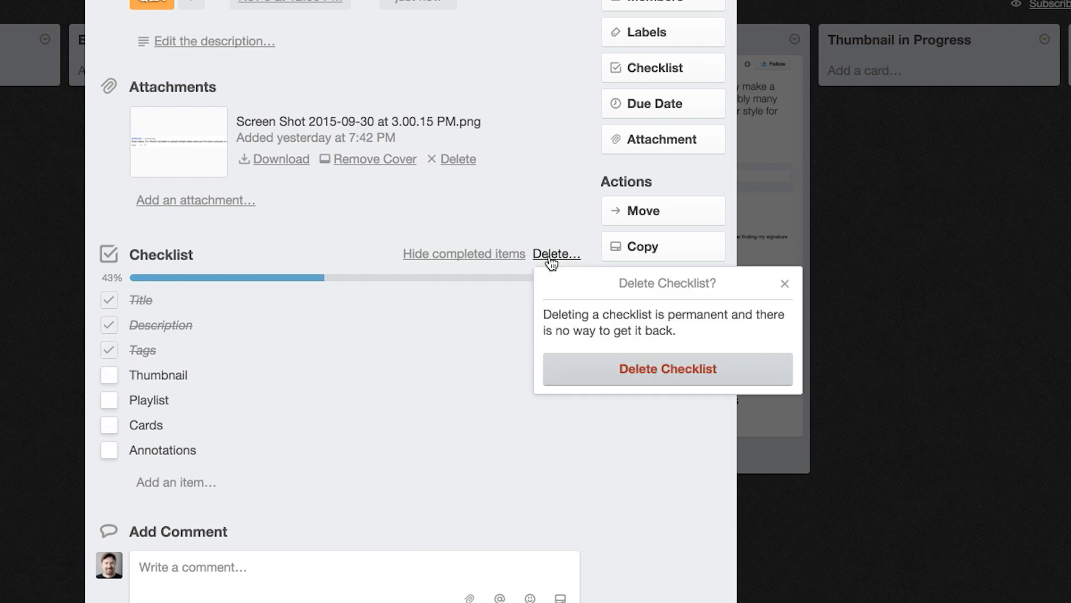
left_click(660, 374)
scroll(567, 446, "up", 3)
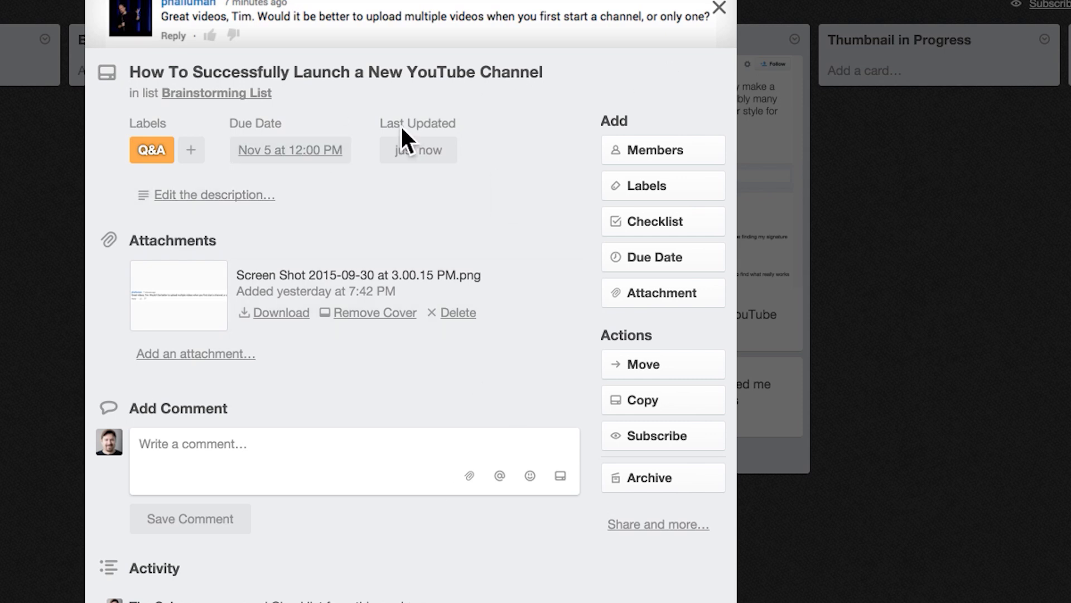
left_click(718, 8)
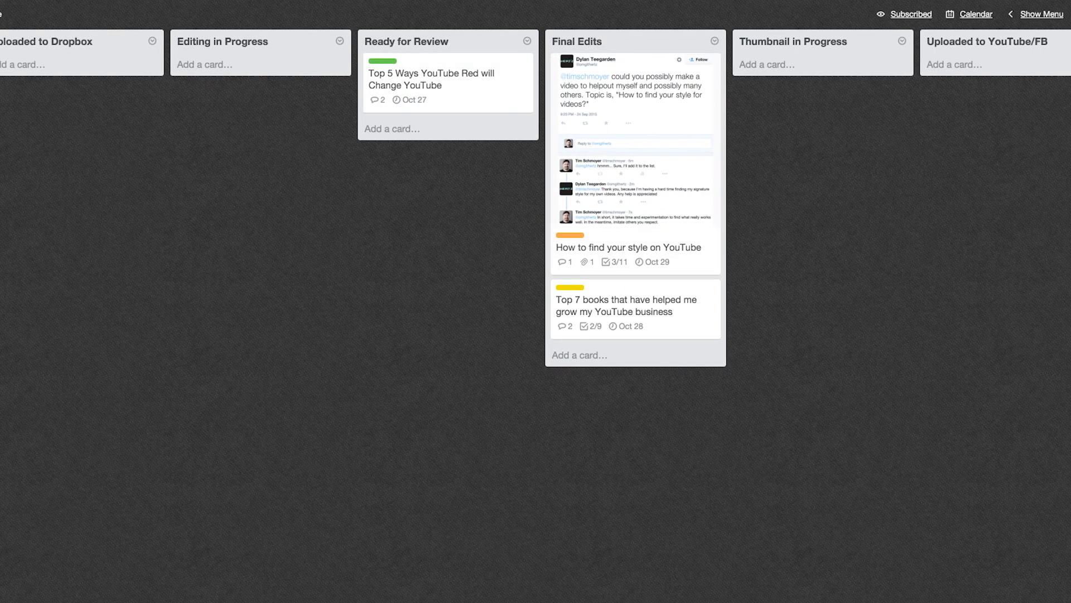
- Confirm the Calendar power-up is enabled in the board menu's Power-Ups panel
scroll(543, 100, "right", 5)
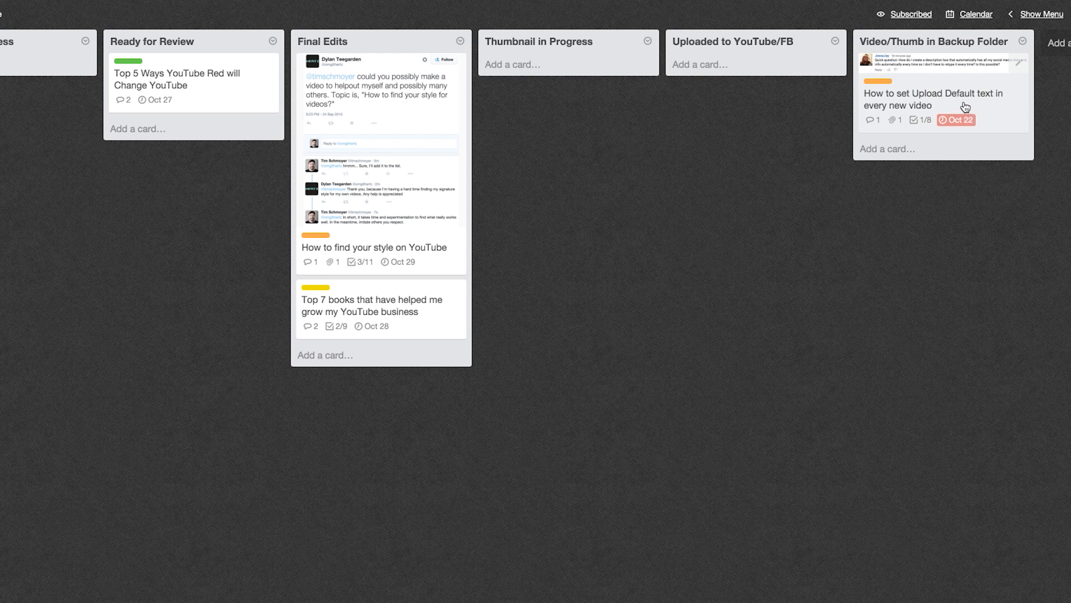
scroll(535, 301, "left", 5)
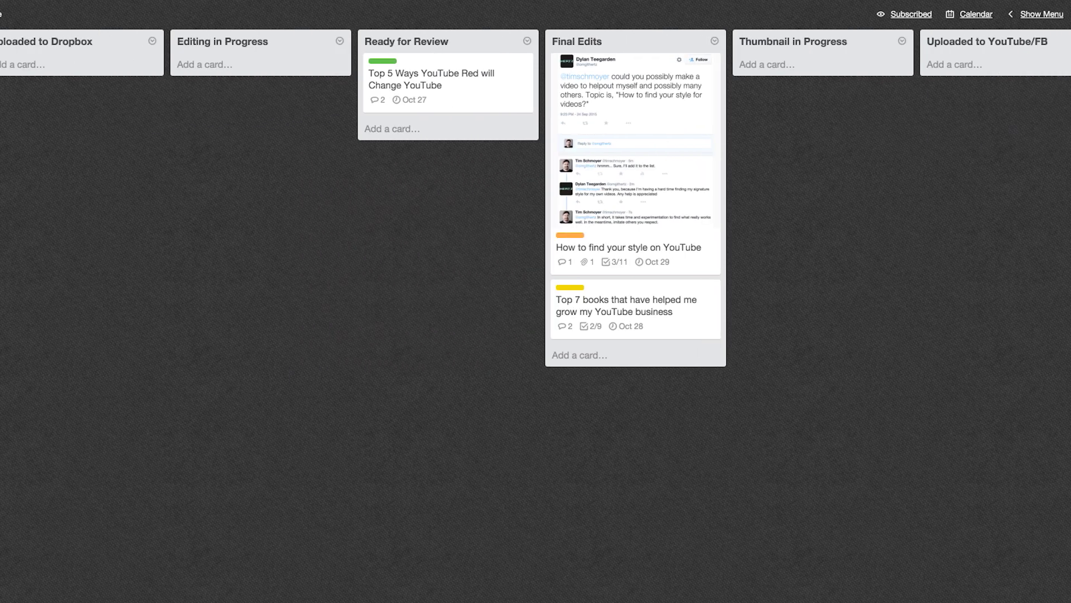
left_click(1030, 18)
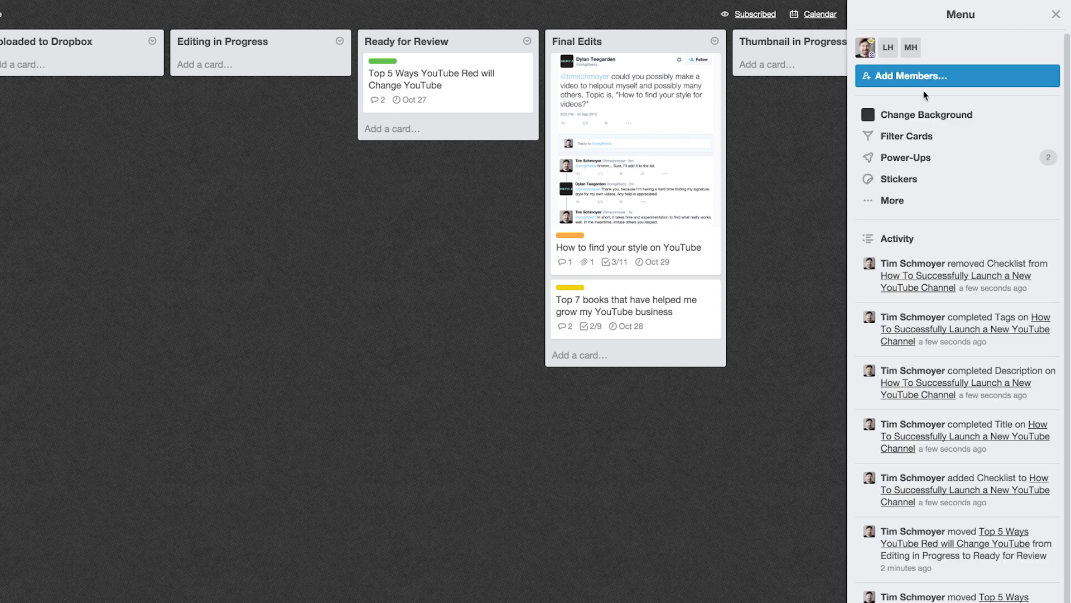
left_click(906, 158)
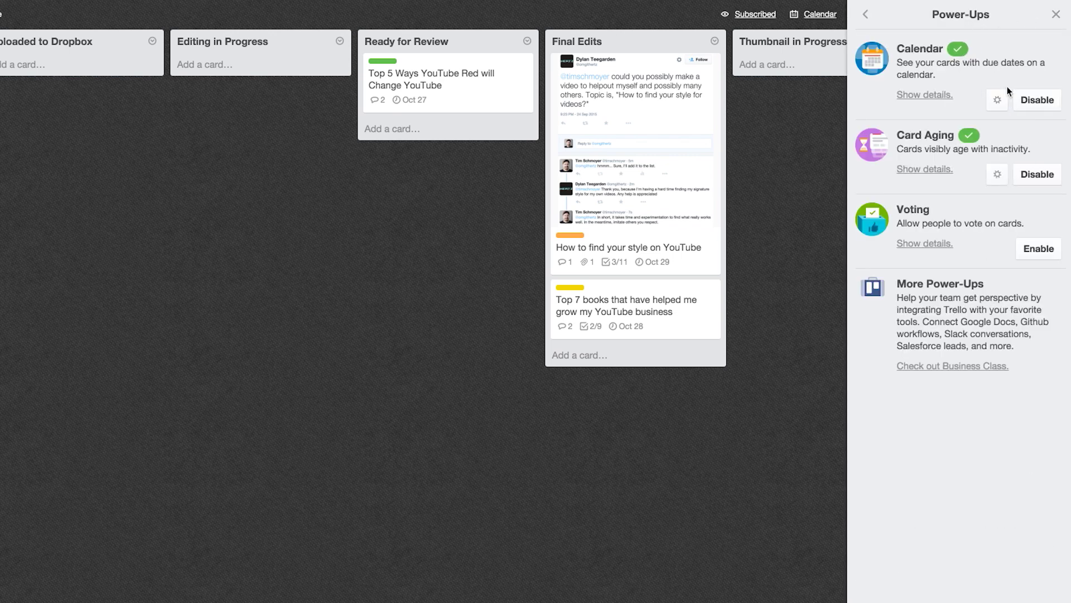
left_click(1055, 15)
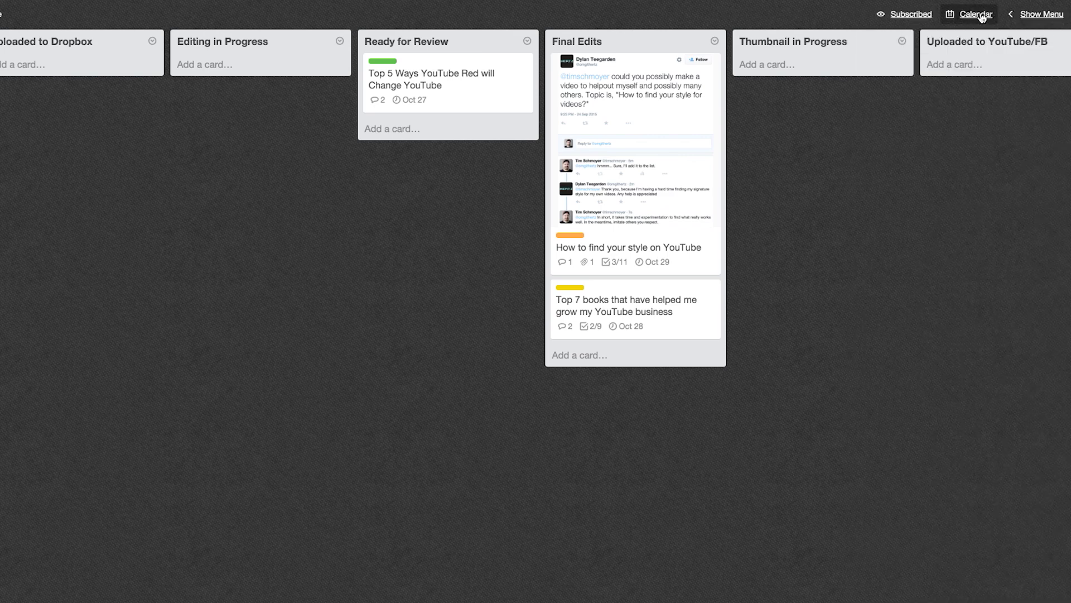
- Switch to Calendar view, go to November 2015, and open the Nov 12 audience card
left_click(977, 15)
scroll(878, 295, "down", 5)
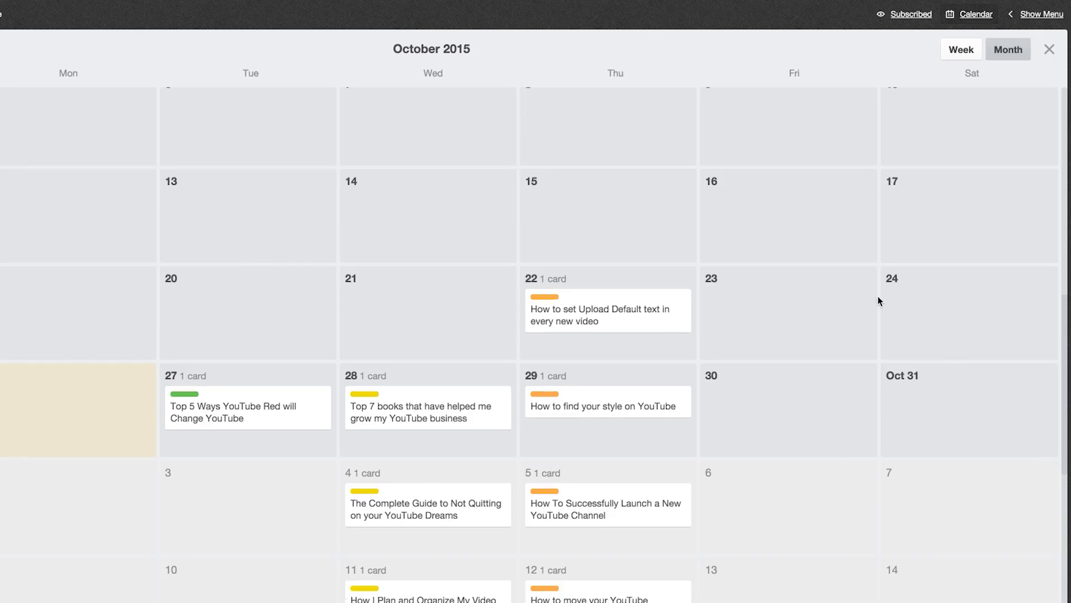
scroll(878, 296, "down", 1)
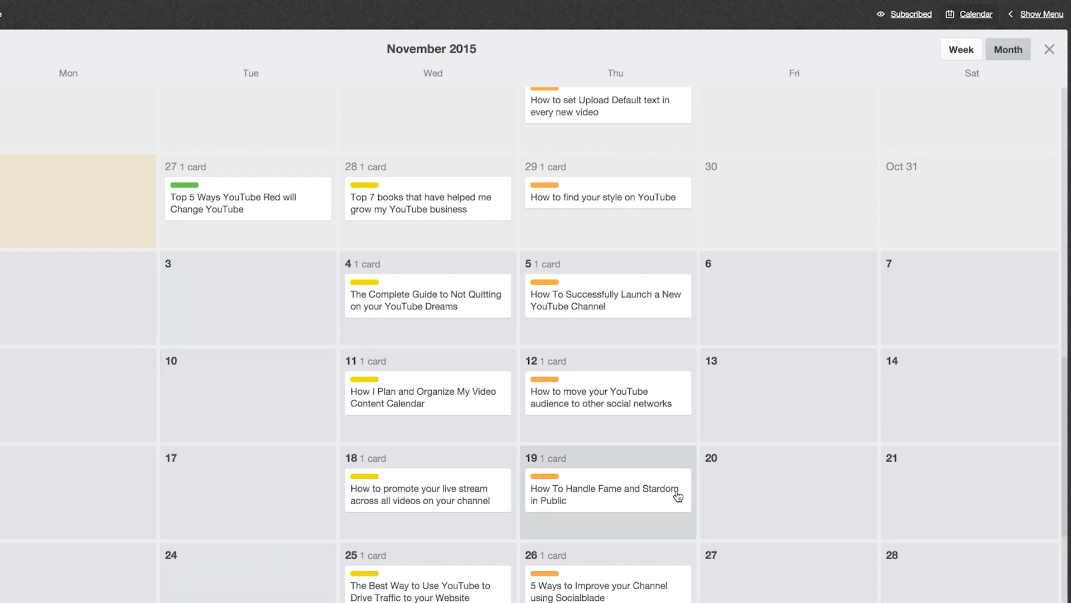
scroll(535, 534, "down", 1)
scroll(535, 534, "up", 1)
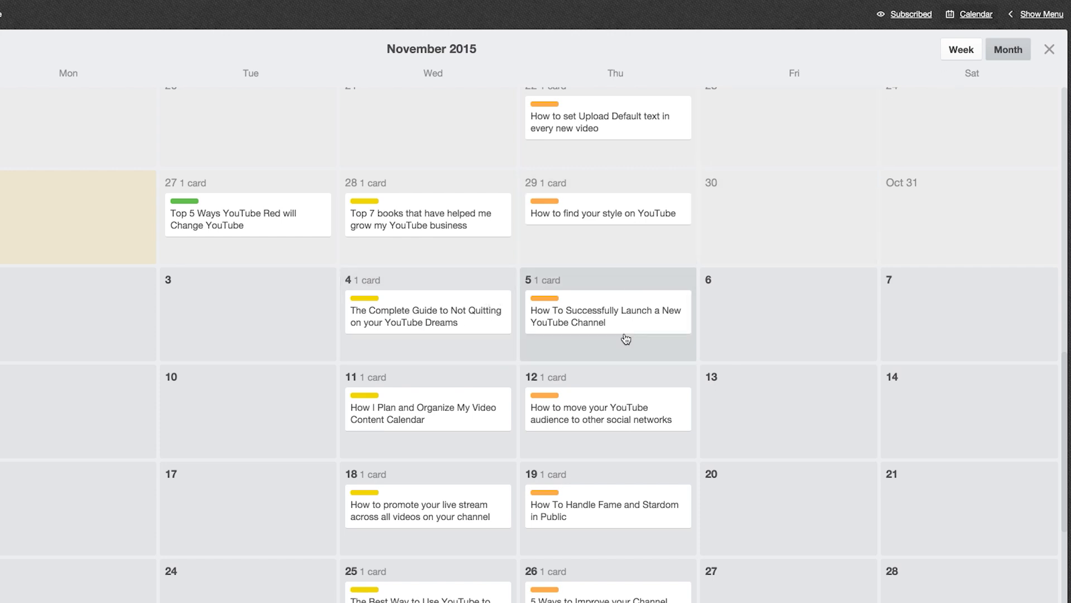
left_click(576, 427)
- Review the card's attachment sources, then close it back to the November 2015 calendar
scroll(446, 391, "down", 5)
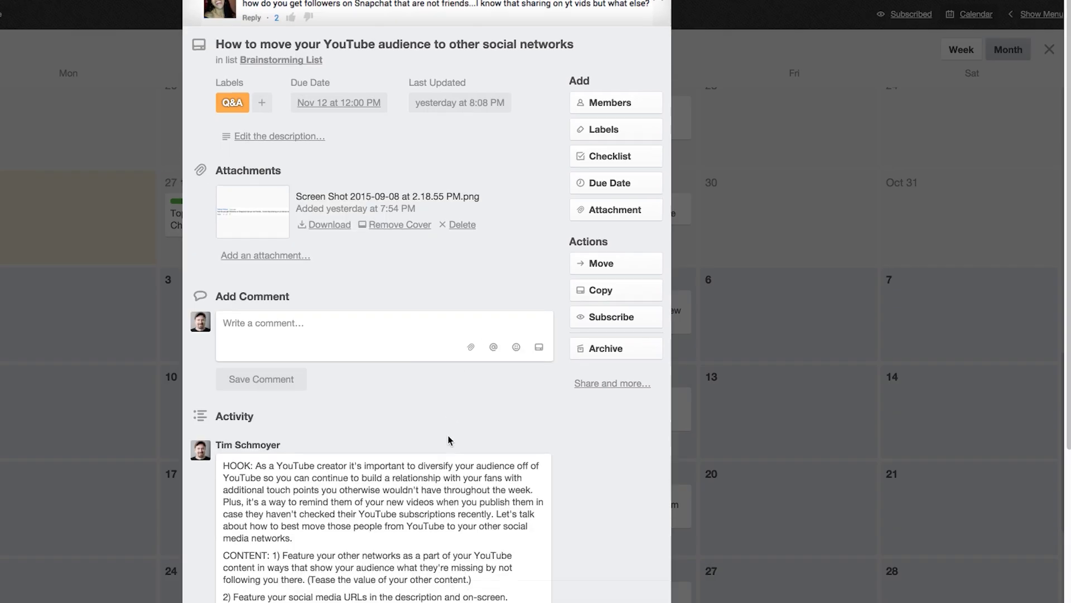
scroll(433, 429, "down", 3)
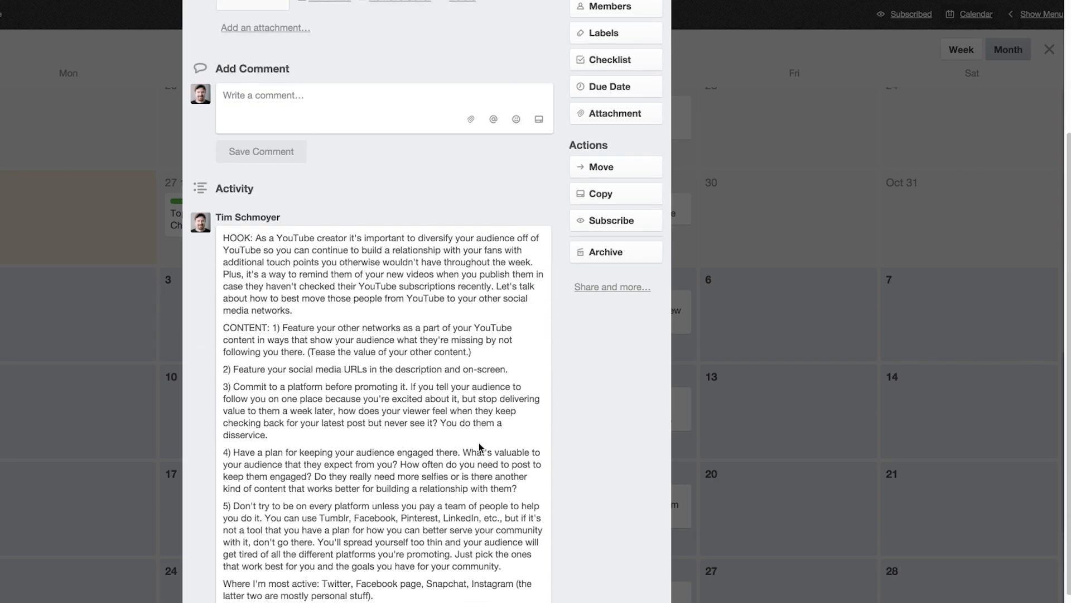
scroll(397, 425, "up", 4)
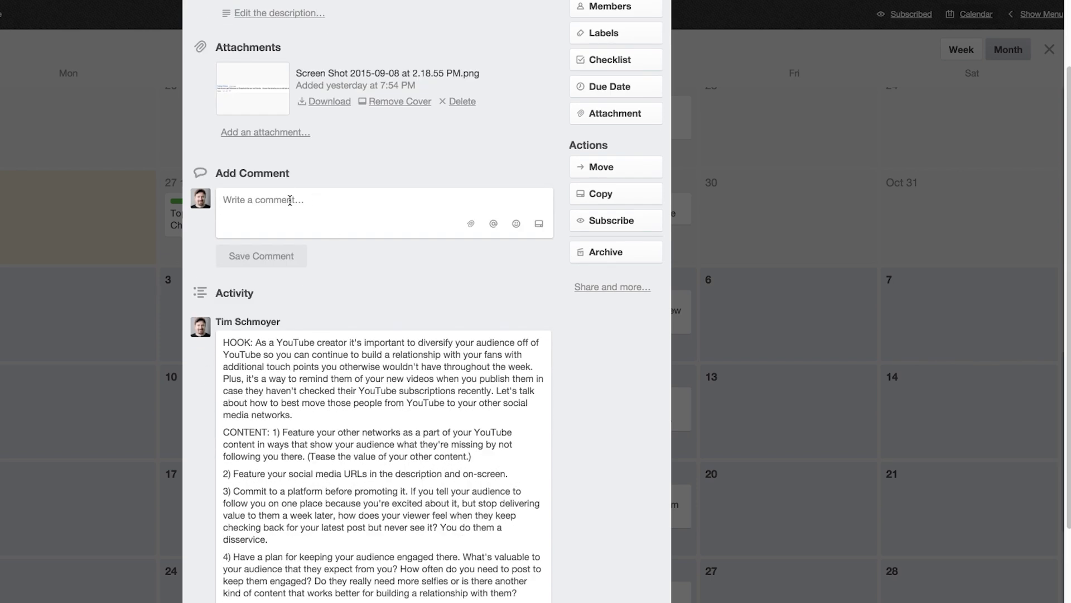
scroll(424, 390, "up", 5)
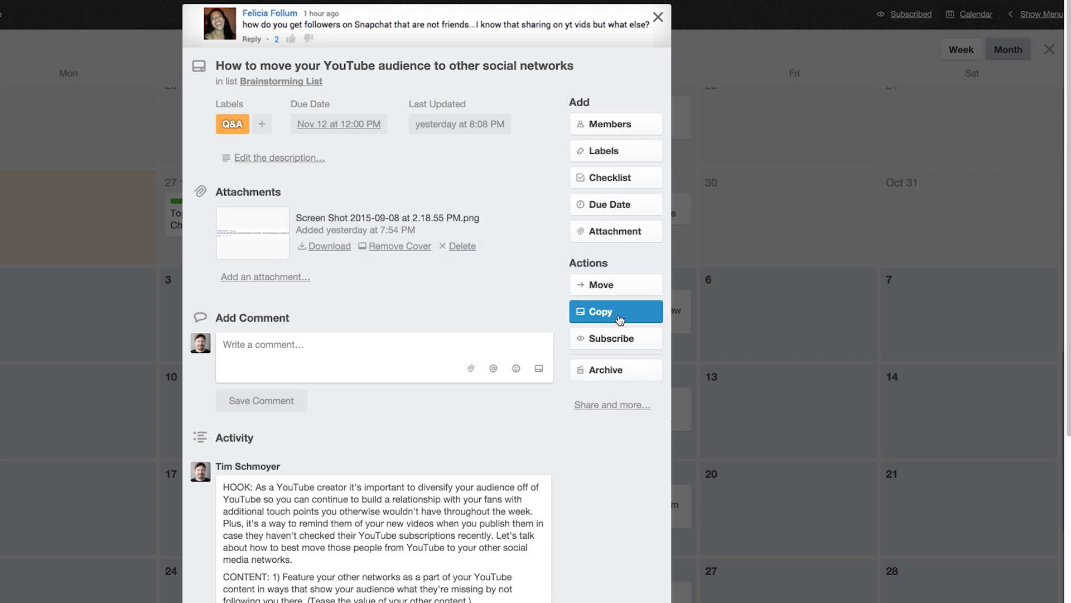
left_click(610, 232)
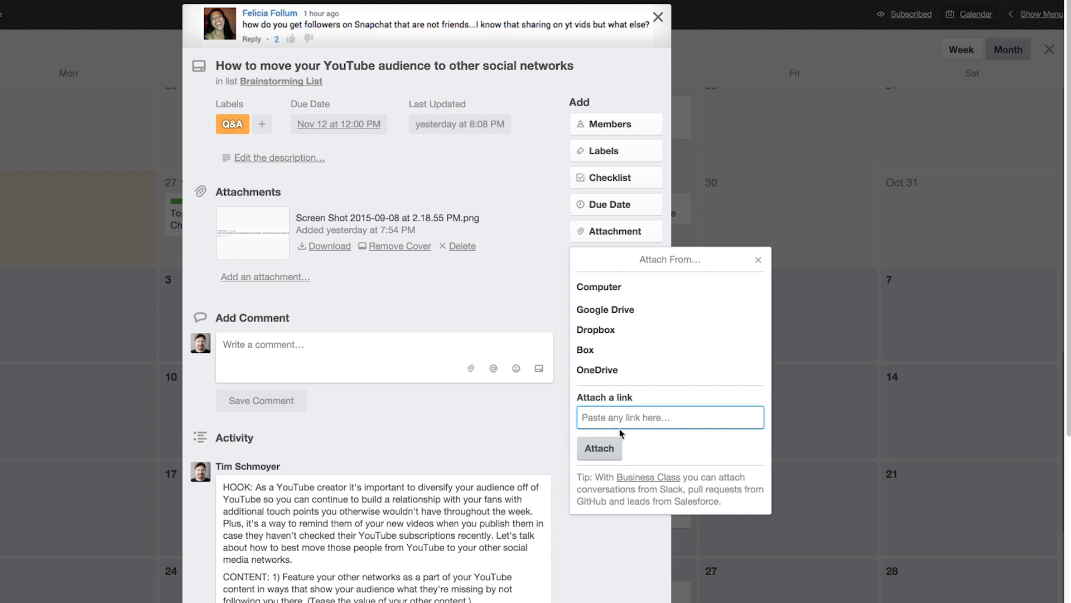
left_click(758, 260)
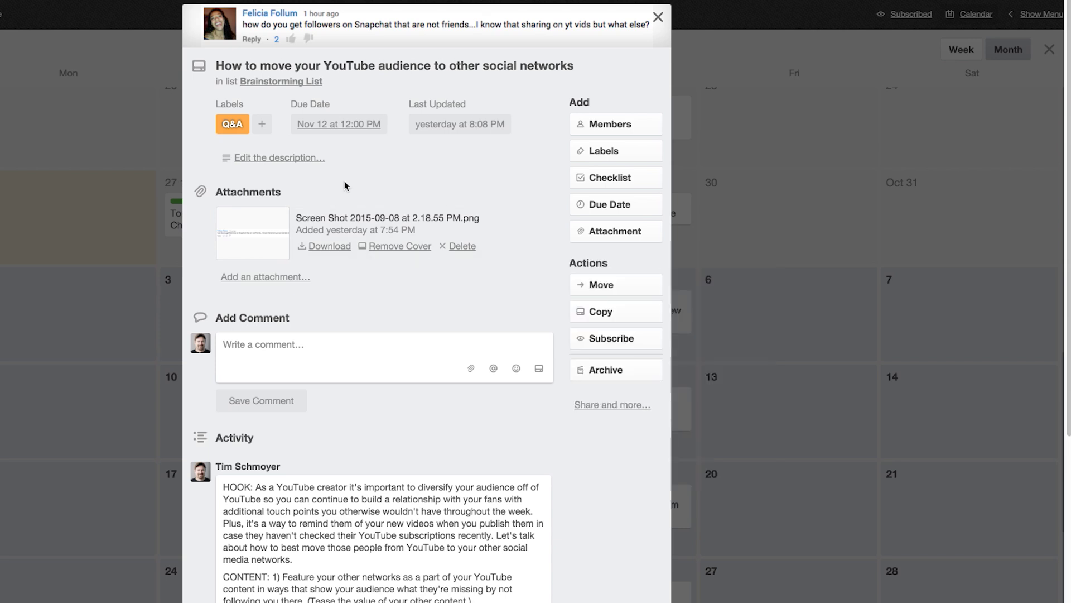
left_click(657, 17)
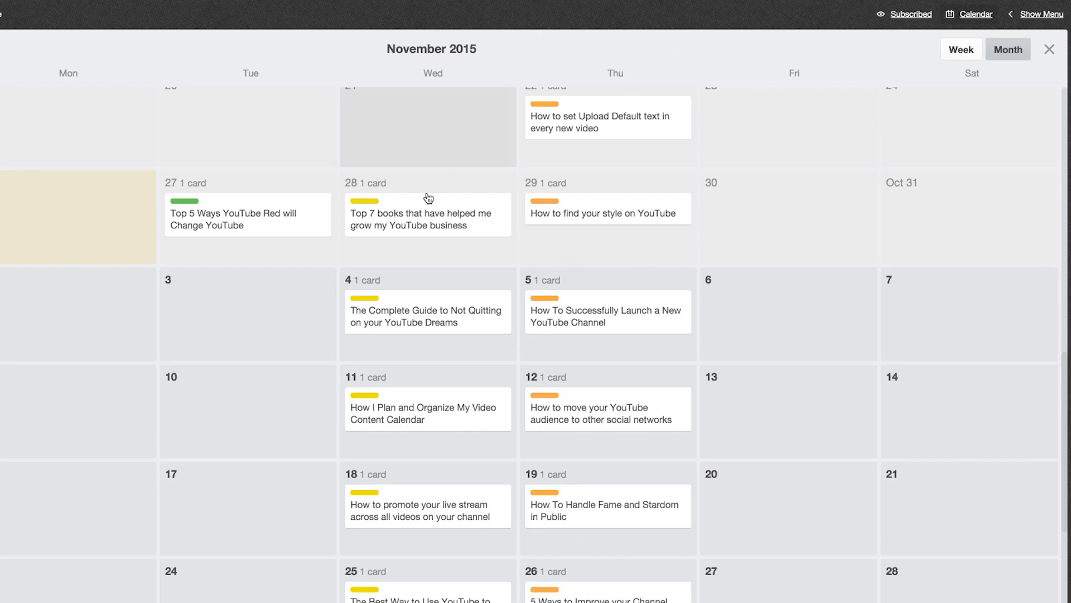